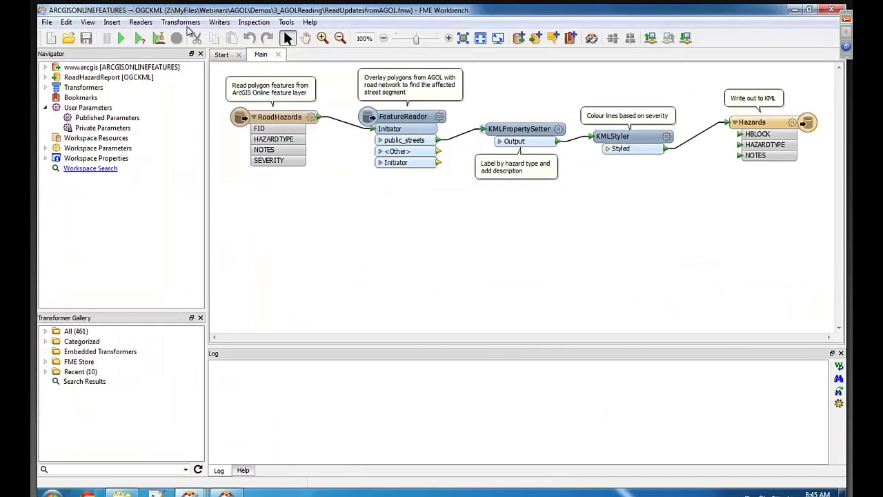
click(103, 67)
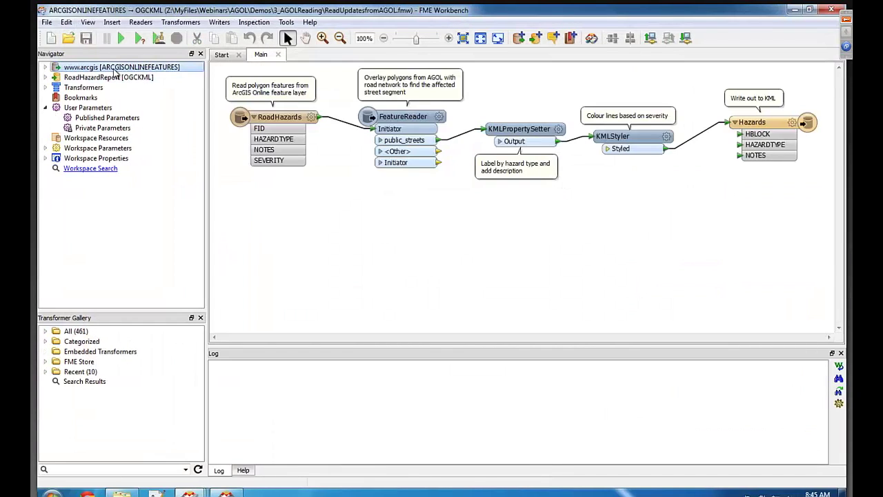
click(45, 66)
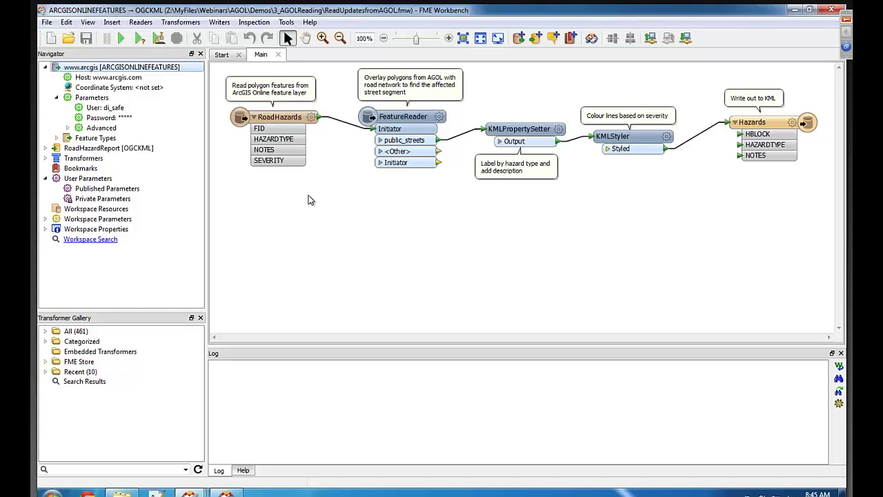
key(ctrl+Left)
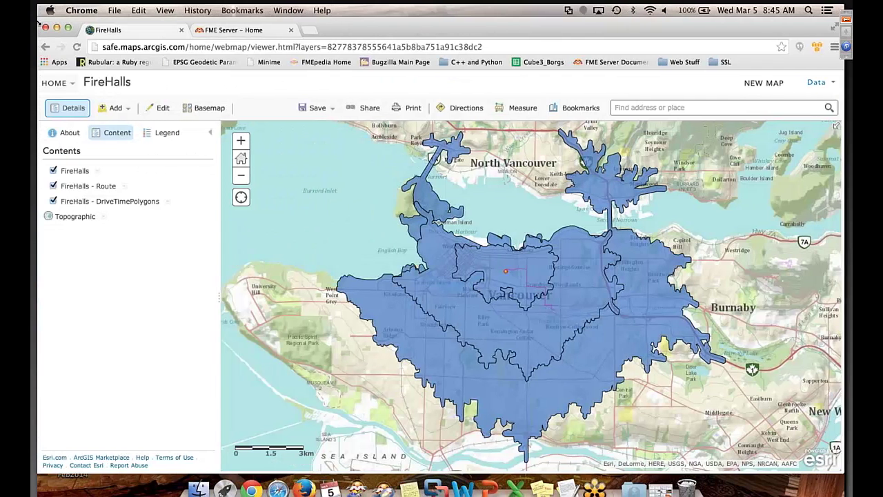
From My Content, launch the Road Hazard Reporting Web Mapping Application in a new tab
click(46, 46)
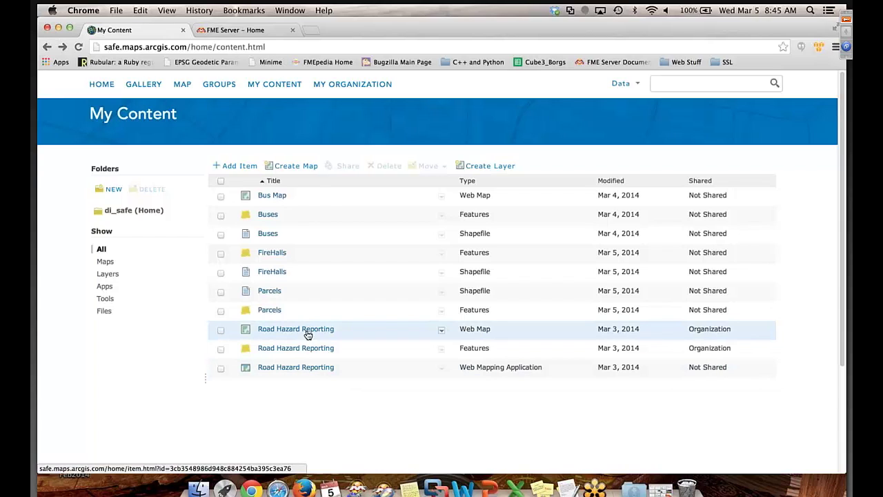
click(310, 369)
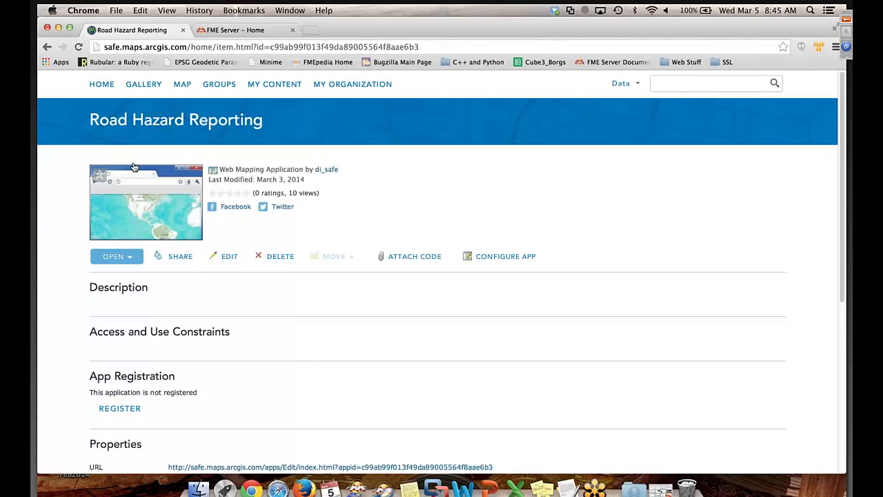
click(138, 203)
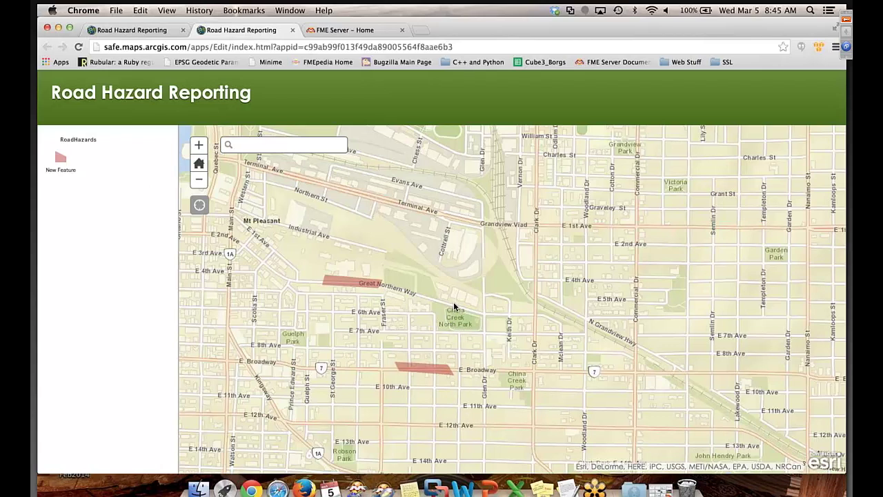
Draw a four-corner road hazard polygon along Commercial Dr near E 11th Ave
drag(461, 322, 485, 275)
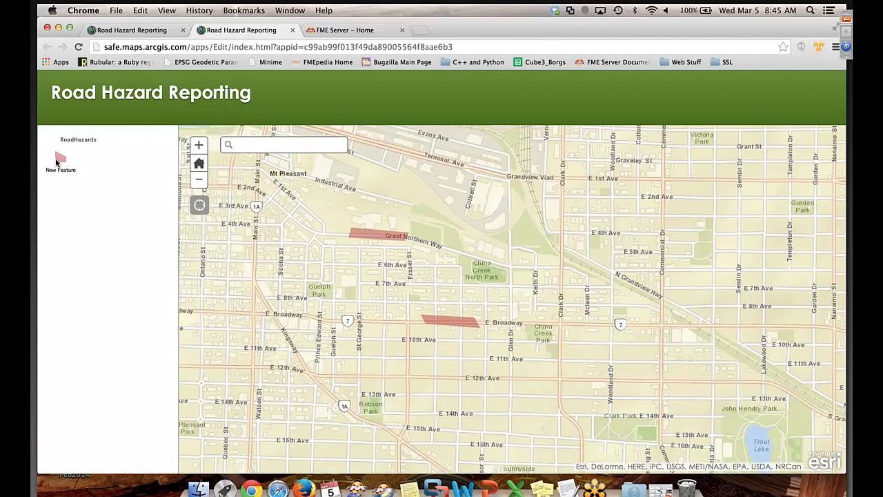
click(72, 173)
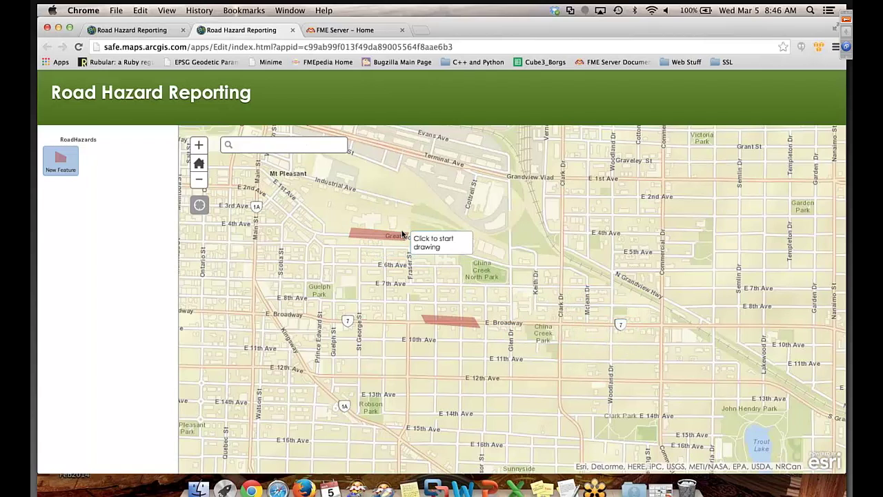
drag(688, 368, 683, 291)
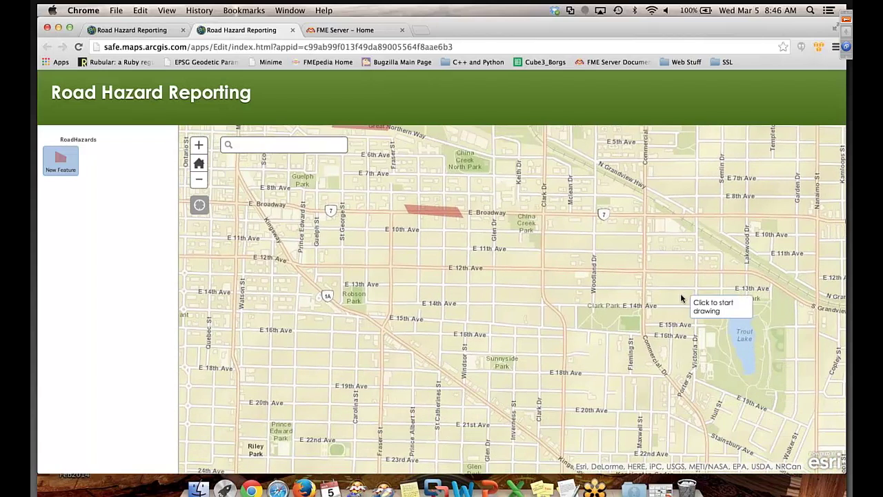
click(637, 236)
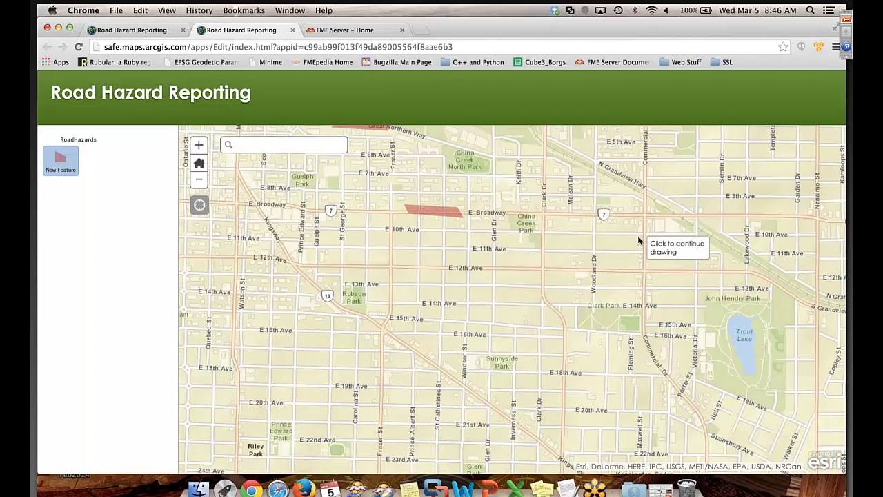
click(636, 280)
click(655, 280)
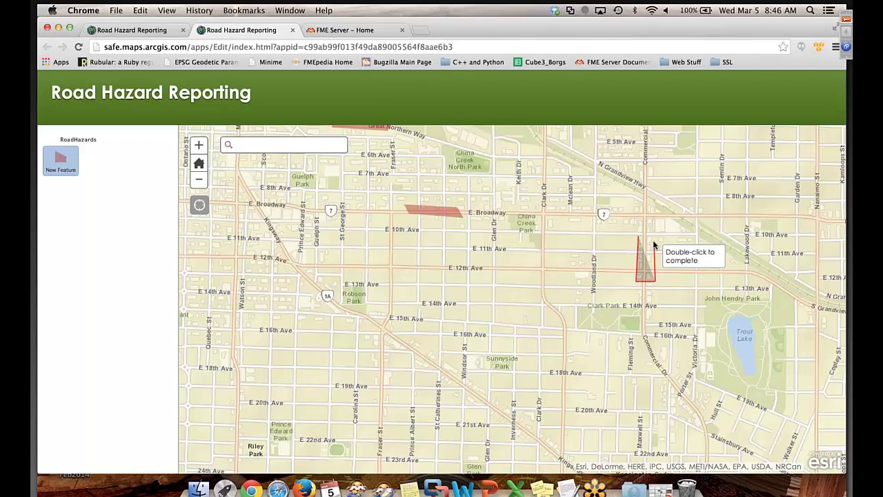
double_click(653, 238)
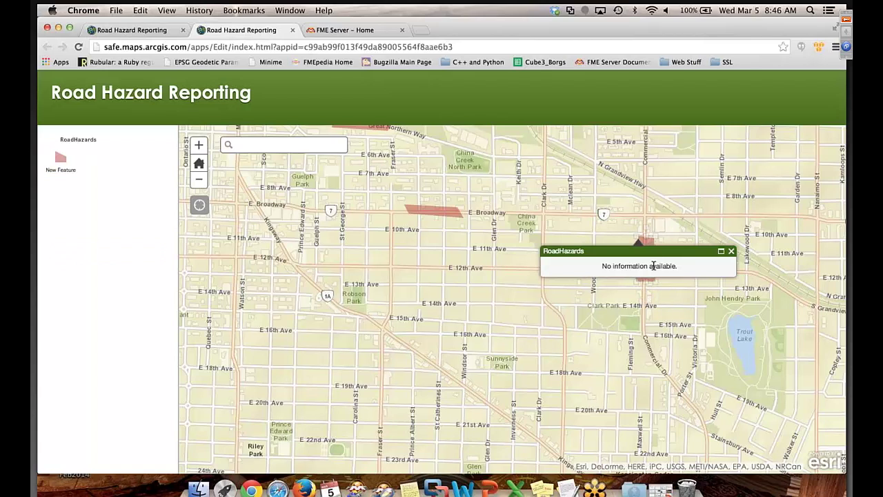
Inspect the new polygon's popup, confirming FID 4 with an empty HAZARDTYPE
click(731, 251)
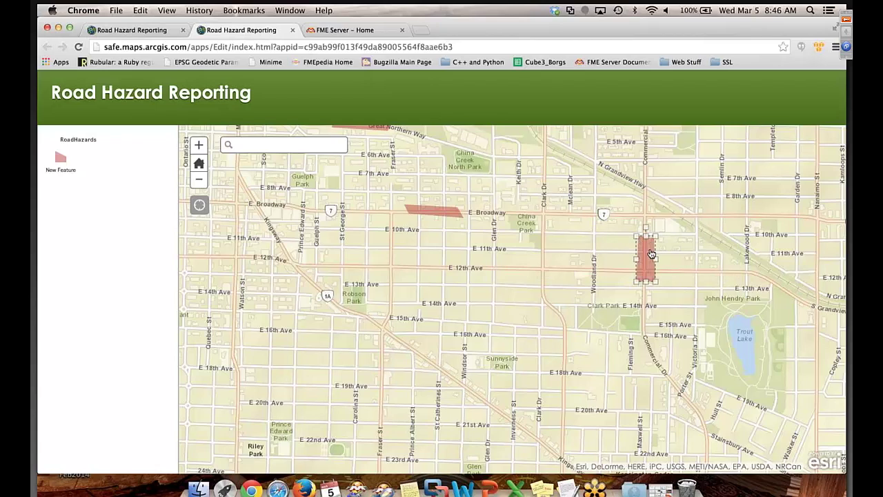
click(651, 253)
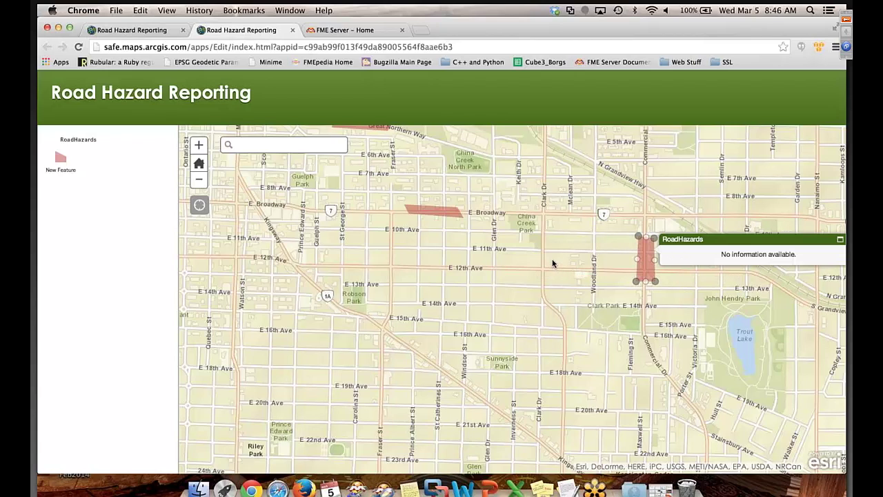
click(548, 274)
click(649, 261)
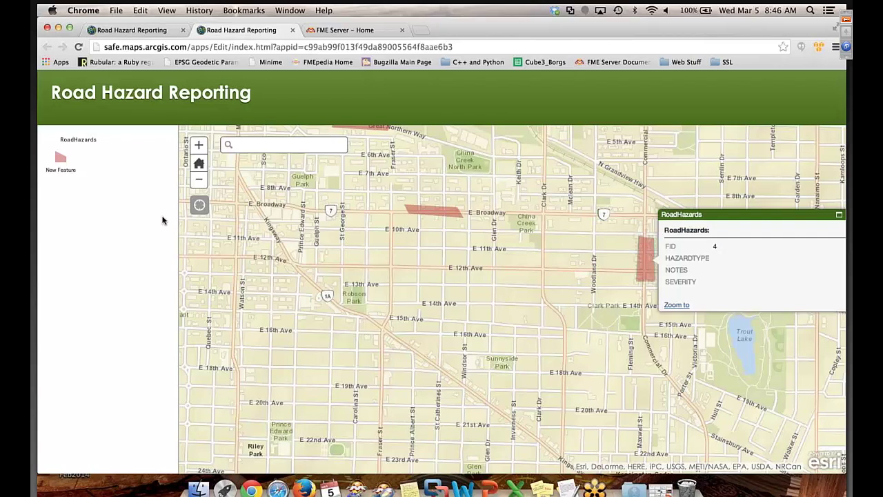
double_click(716, 257)
double_click(704, 258)
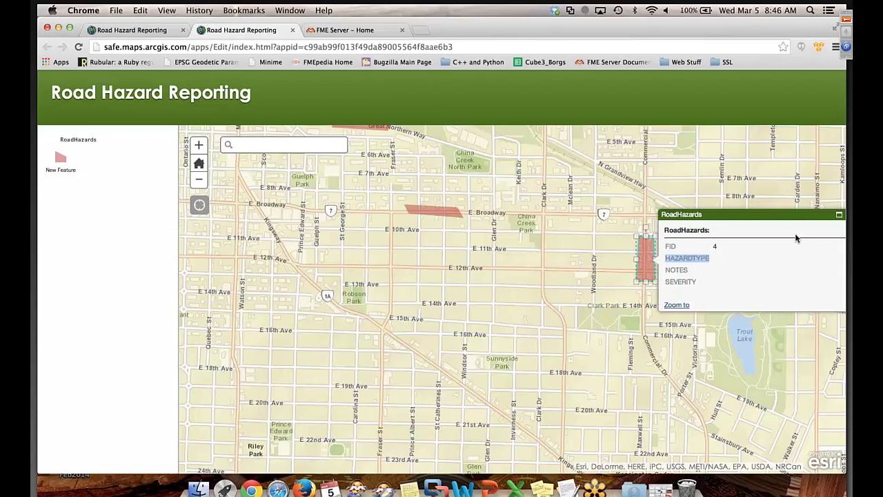
click(64, 168)
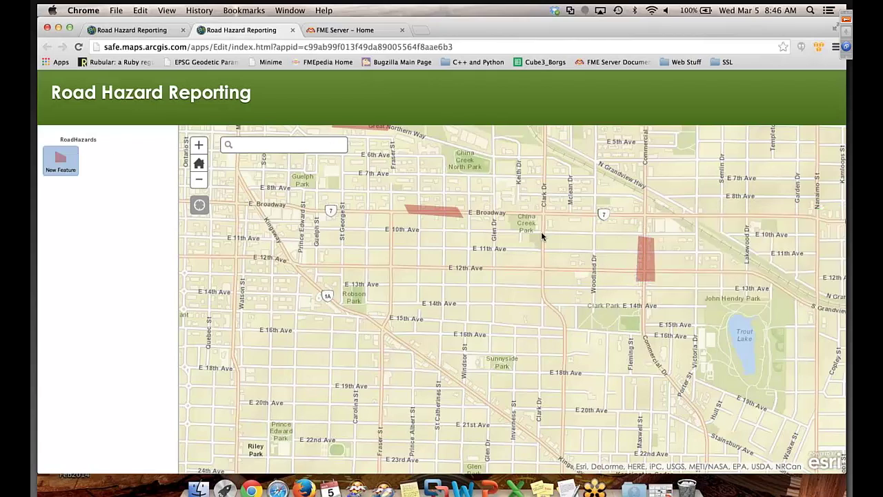
Draw a second hazard polygon over E 12th Ave near Woodland Dr
click(560, 262)
click(557, 277)
click(622, 277)
click(620, 268)
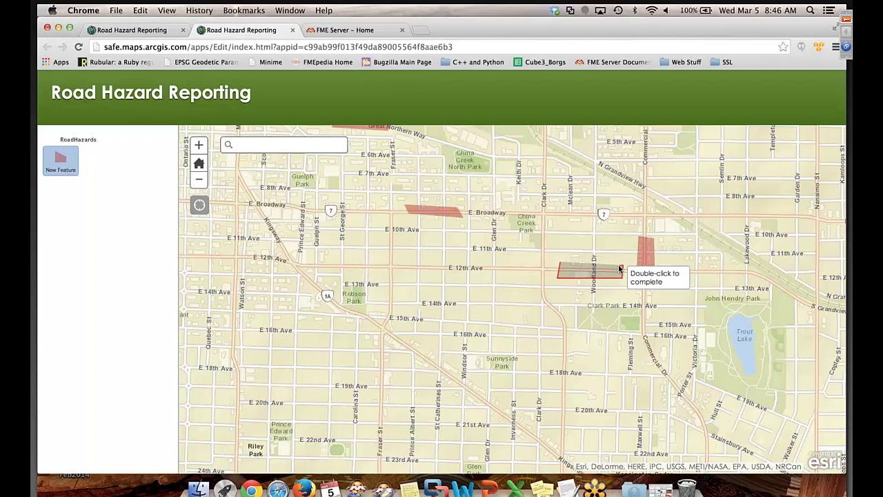
double_click(620, 267)
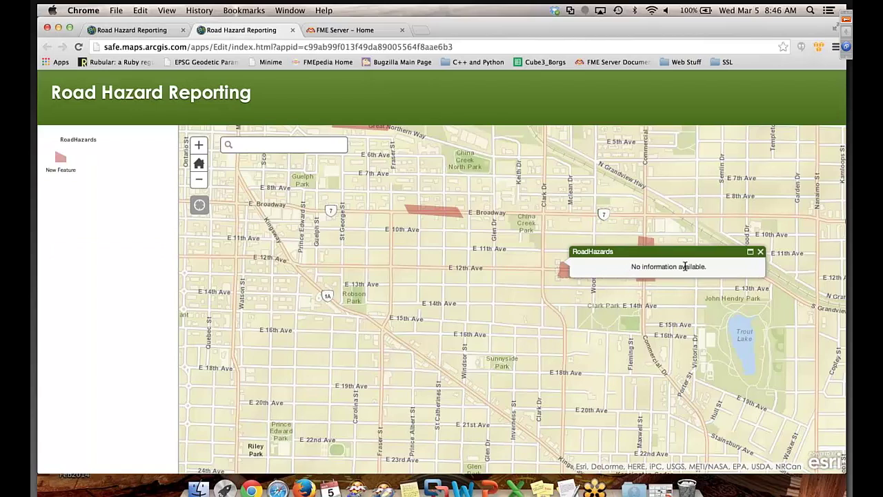
Confirm the new polygon has no attribute information, then pan so every hazard polygon shows
click(759, 253)
click(595, 277)
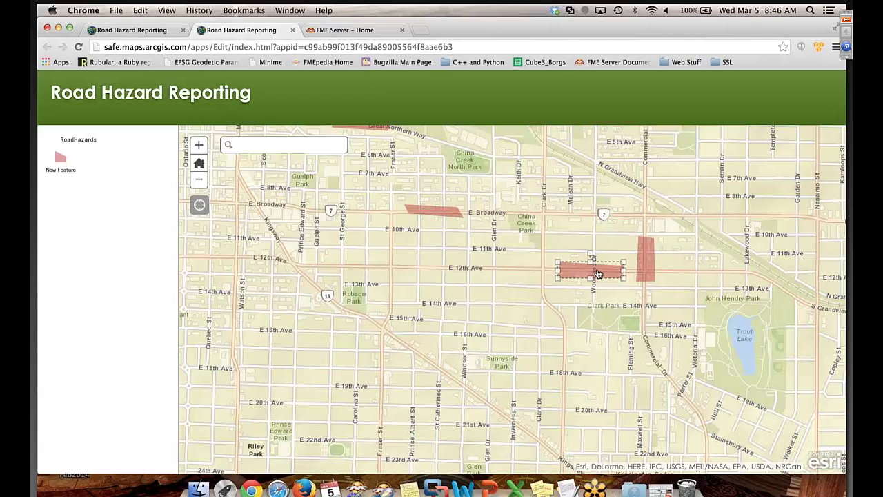
click(598, 273)
triple_click(703, 281)
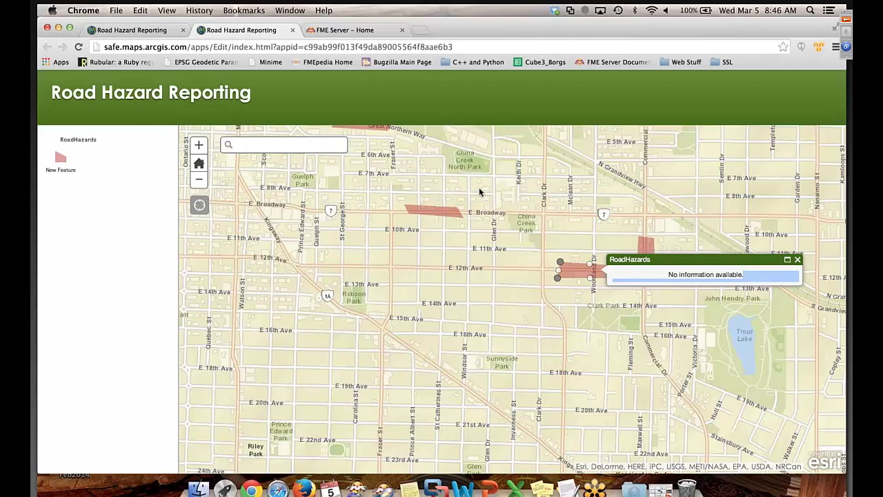
key(Escape)
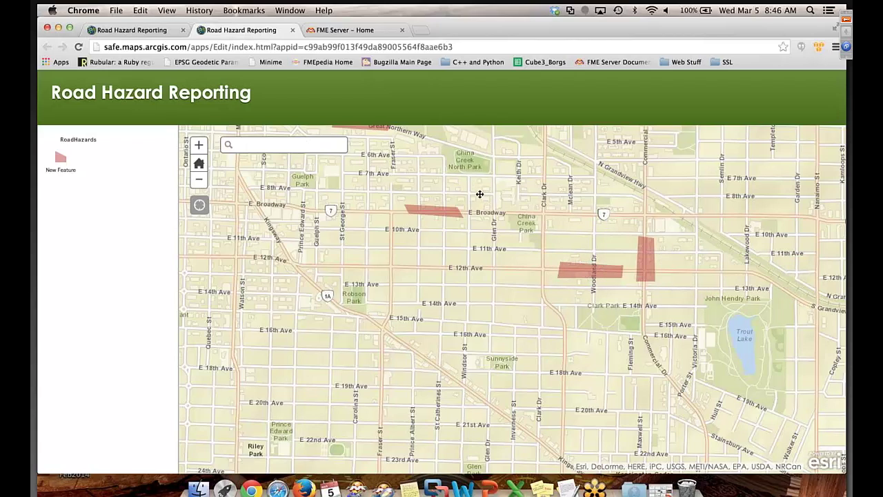
drag(480, 194, 481, 205)
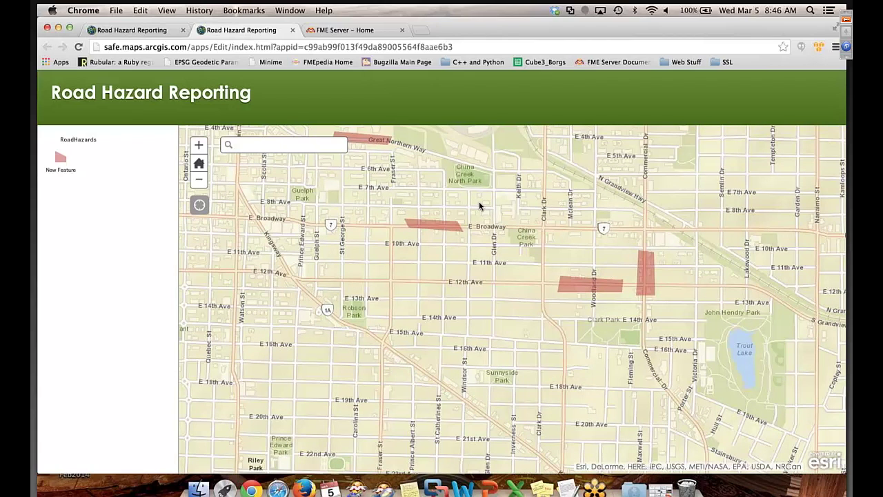
Show the E Broadway hazard's details (Ice, severity 3), then switch to the FME Workbench desktop
click(426, 226)
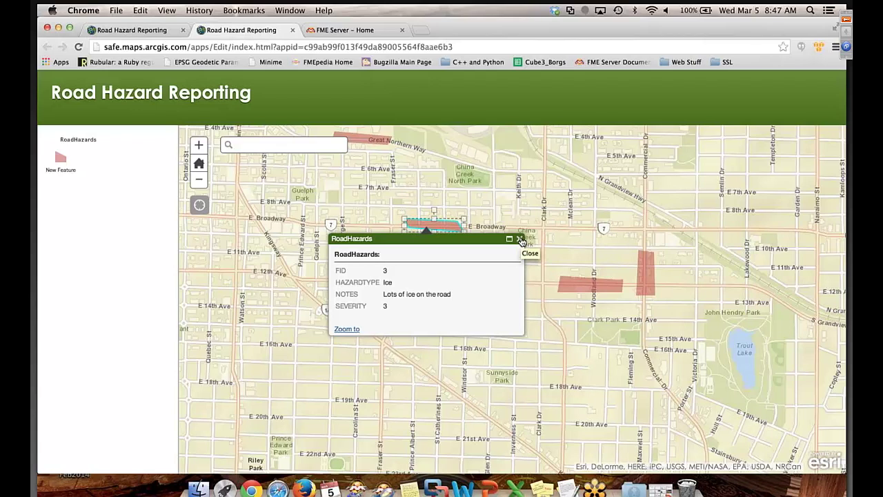
key(ctrl+Right)
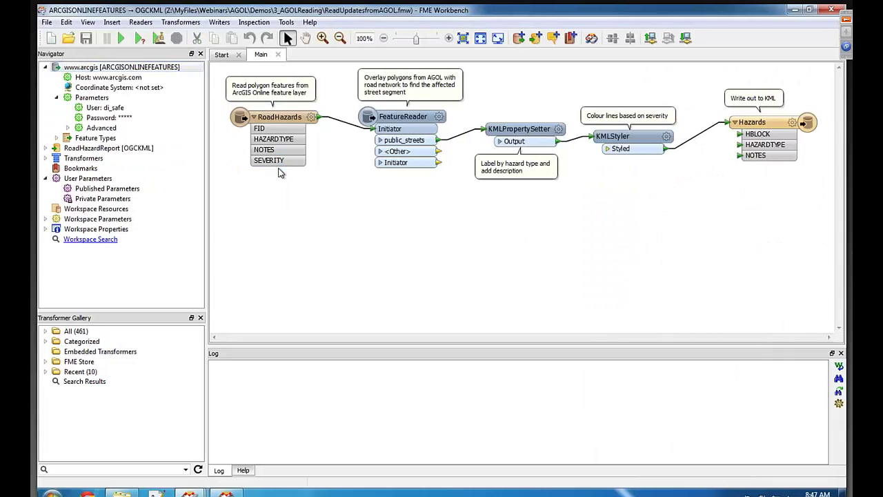
key(ctrl+Left)
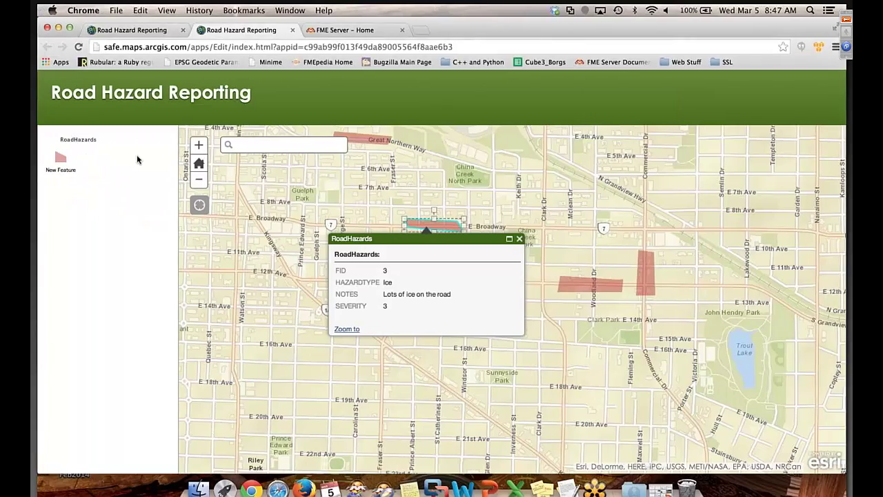
key(ctrl+Right)
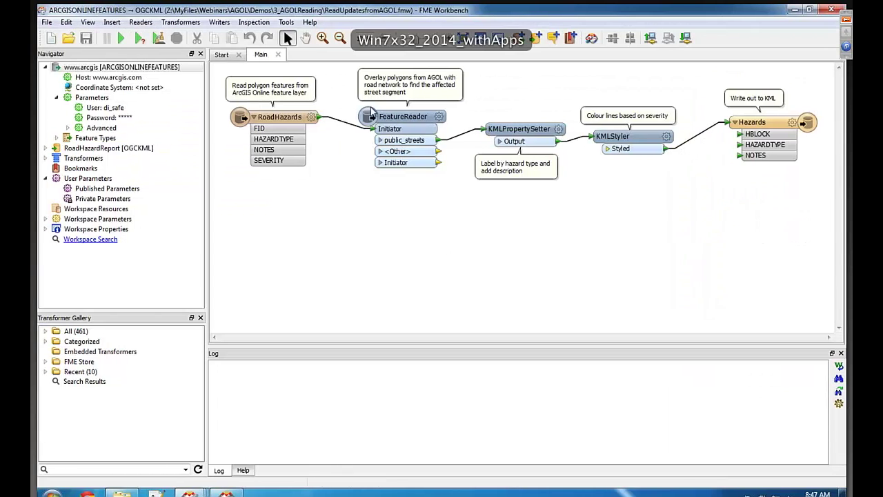
click(400, 115)
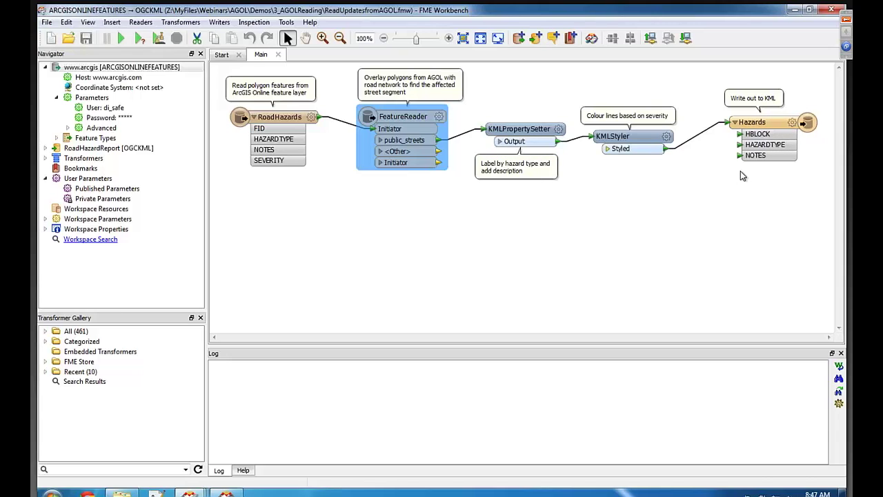
Review the FeatureReader parameters, then run the workspace to write 10 features to Hazards KML
click(443, 119)
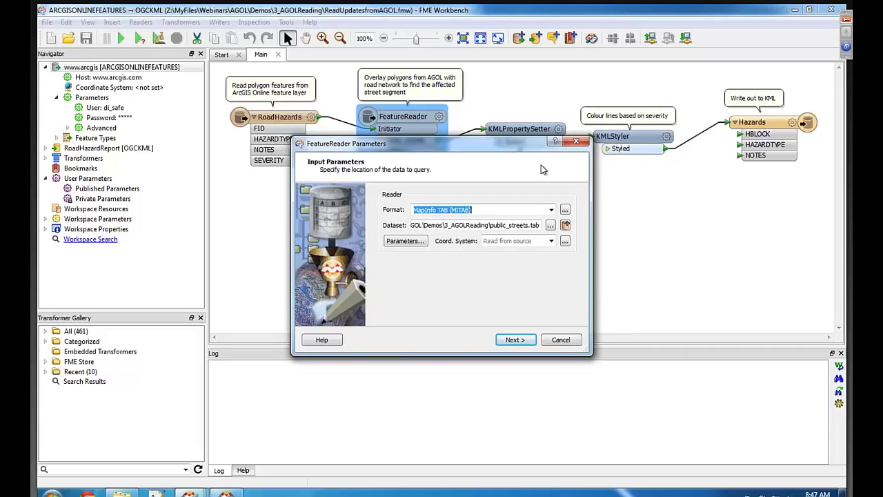
click(576, 142)
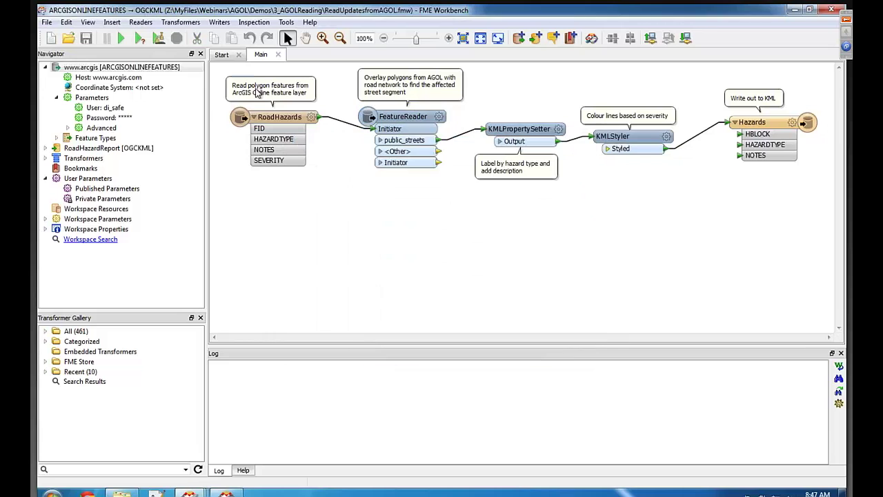
click(129, 40)
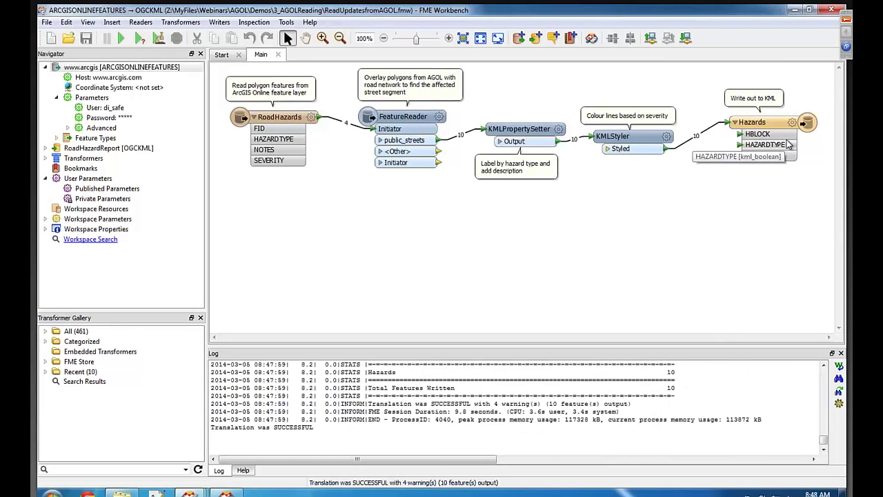
key(ctrl+Left)
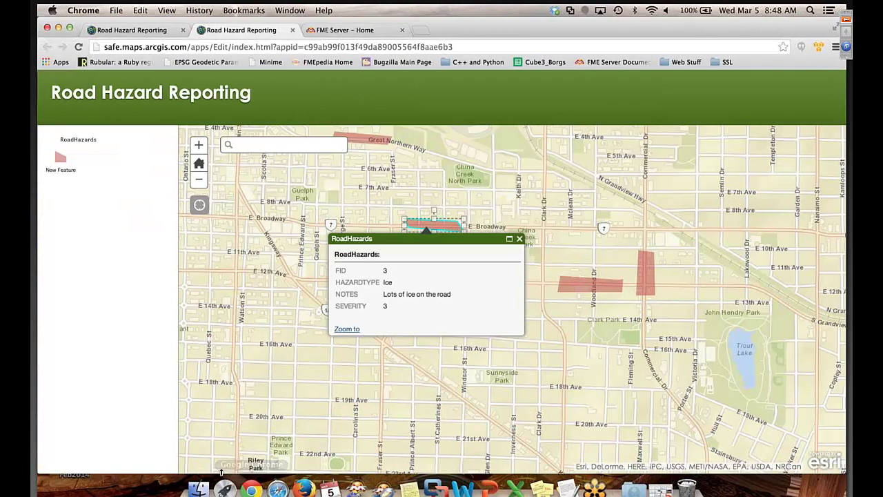
Open RoadHazardReport.kml from Finder's Output folder in Google Earth
click(199, 489)
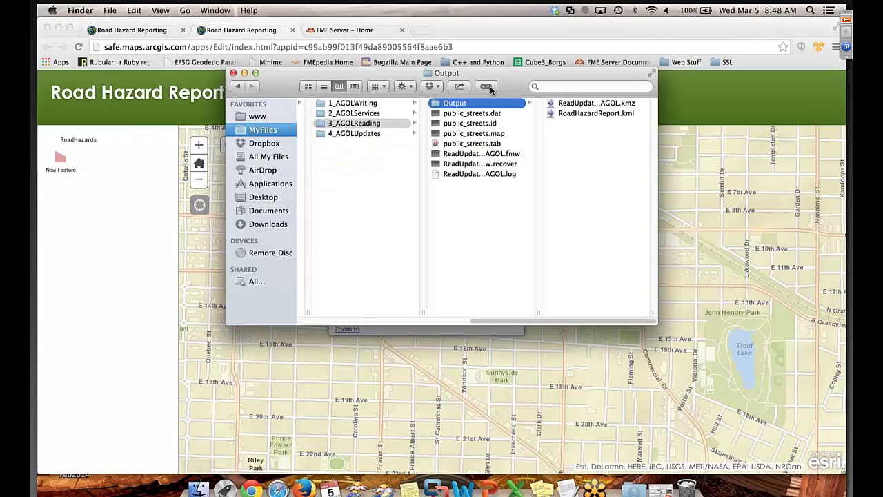
click(565, 114)
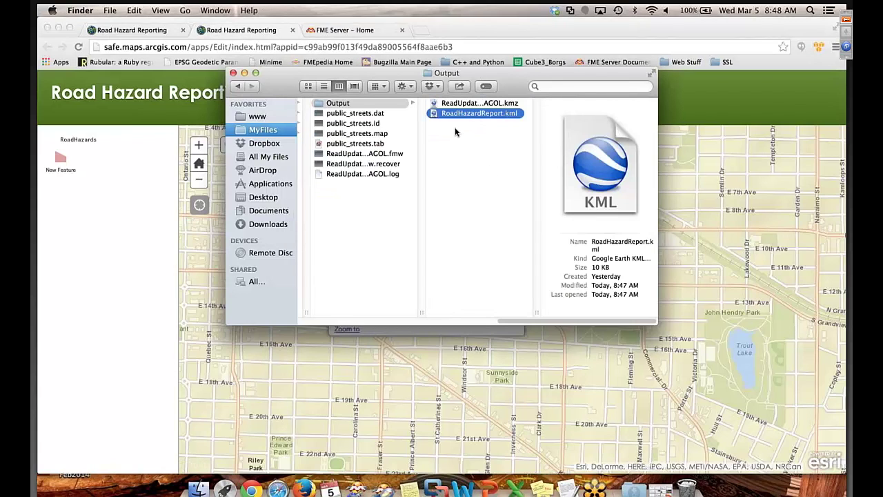
double_click(461, 113)
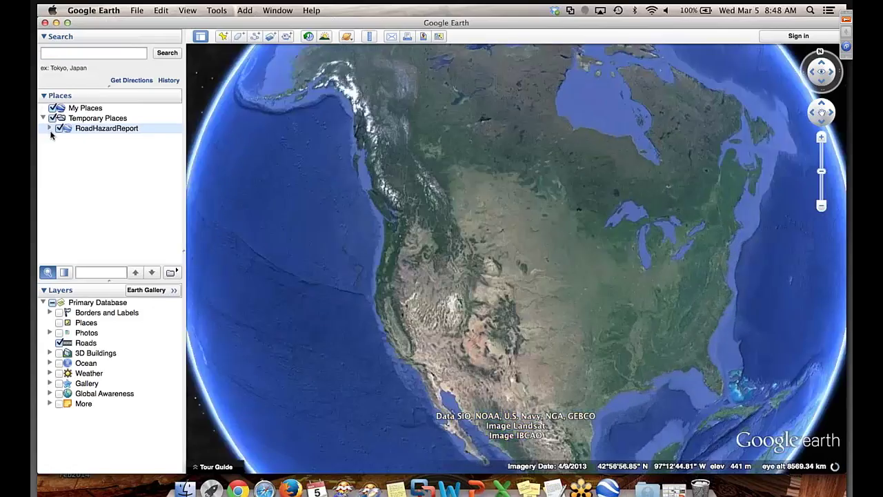
Expand RoadHazardReport and Hazards, then open the Fallen Tree balloon at 500 Great Northern Way
click(51, 130)
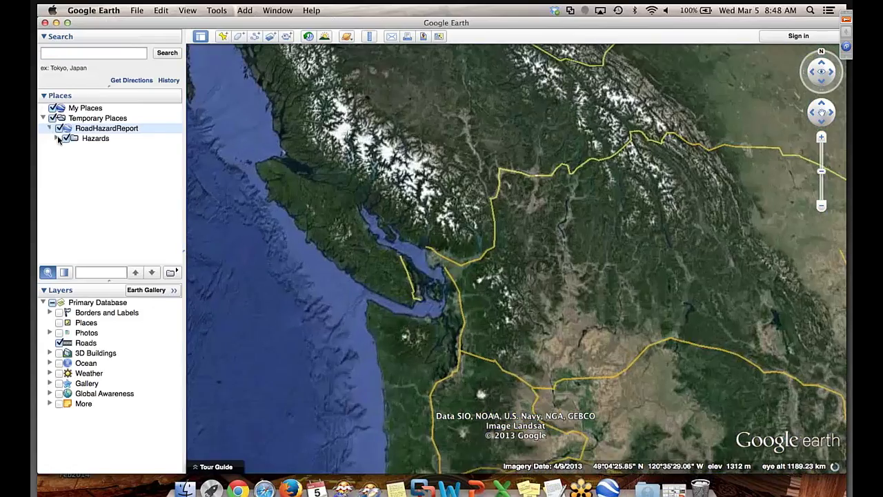
click(56, 139)
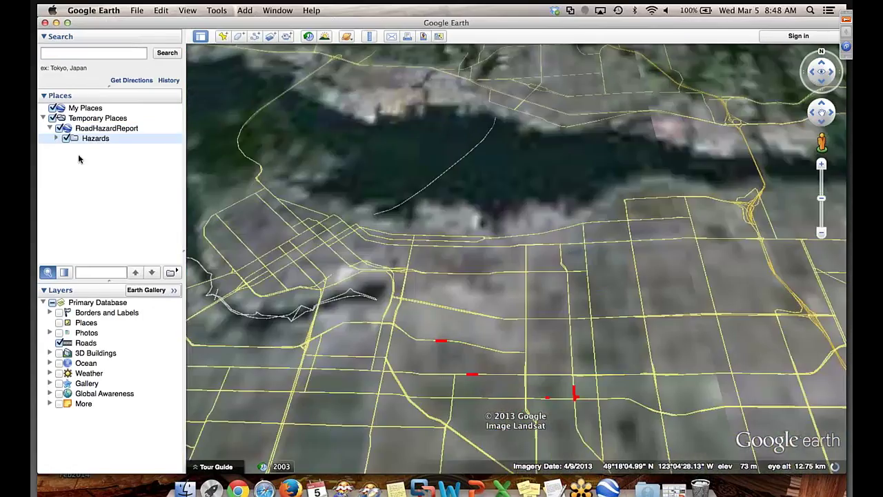
click(56, 139)
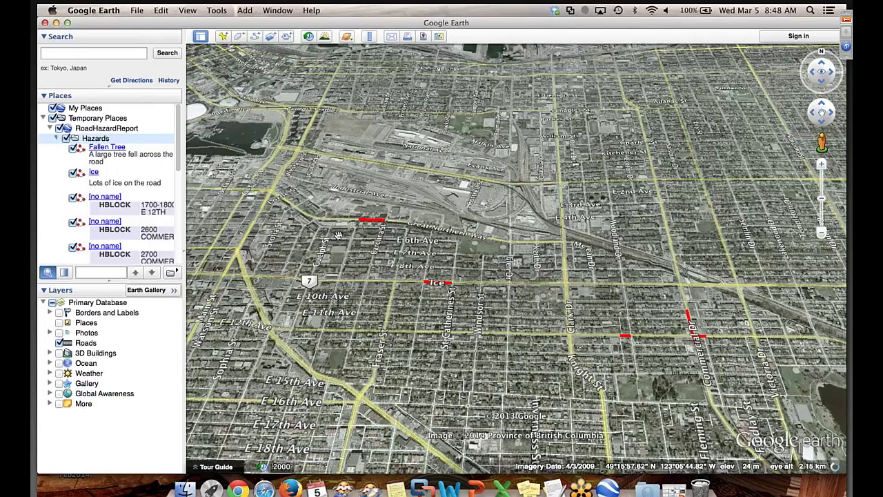
click(373, 224)
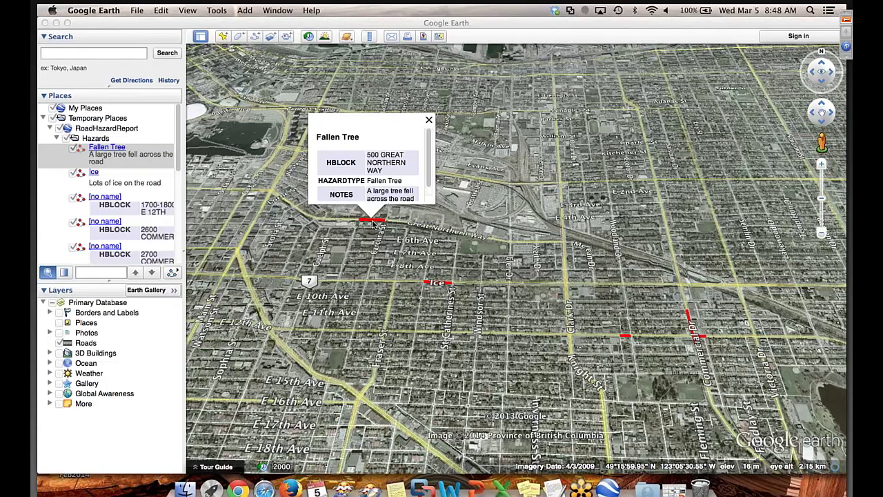
scroll(428, 160, down, 1)
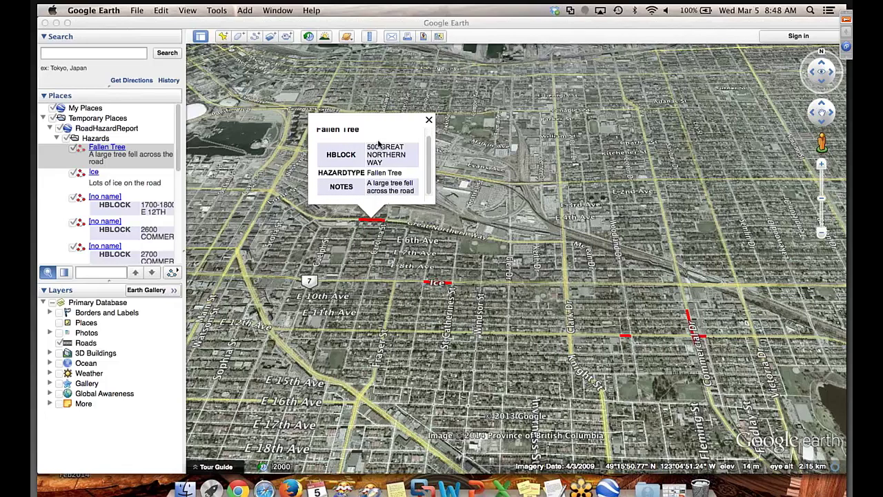
View the Ice hazard, then the E 12th Ave and 2600 Commercial Drive segment details
click(350, 239)
click(115, 174)
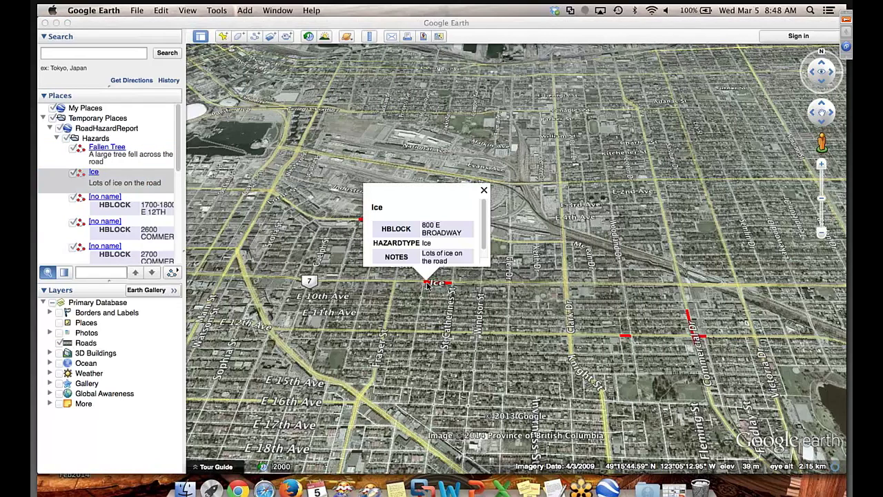
click(627, 336)
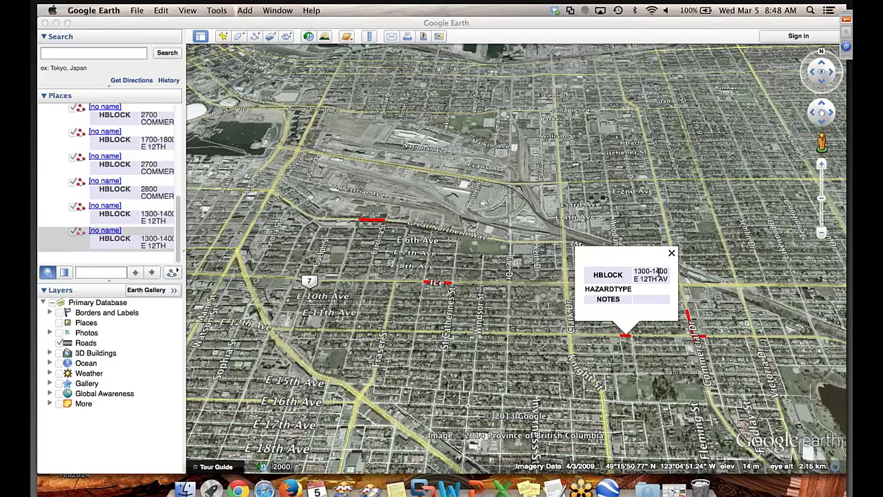
click(688, 314)
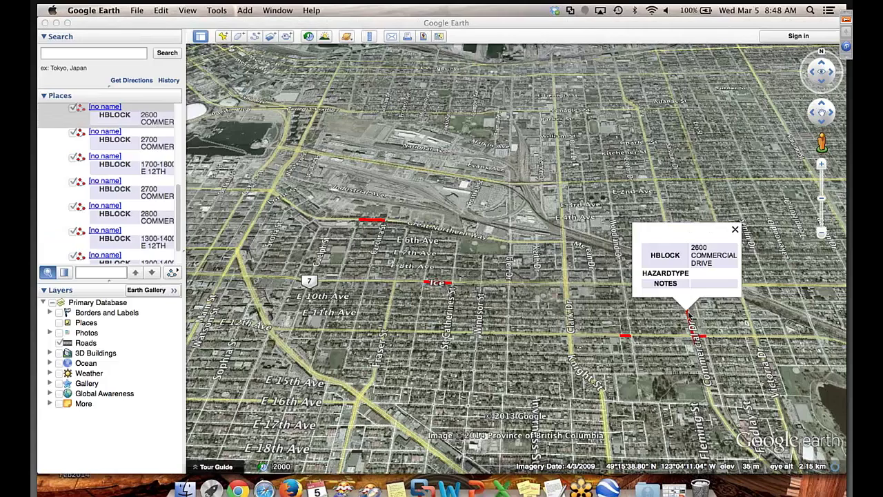